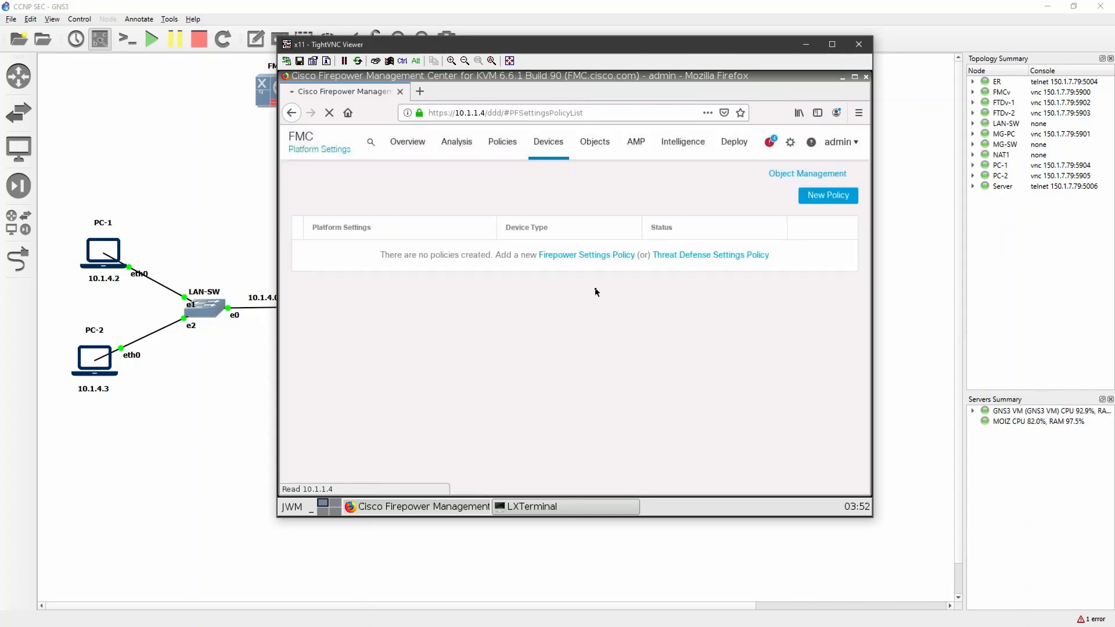
Step: Create a Threat Defense settings policy named PLT_SETT and assign it to the Sys-GRP device group
click(725, 260)
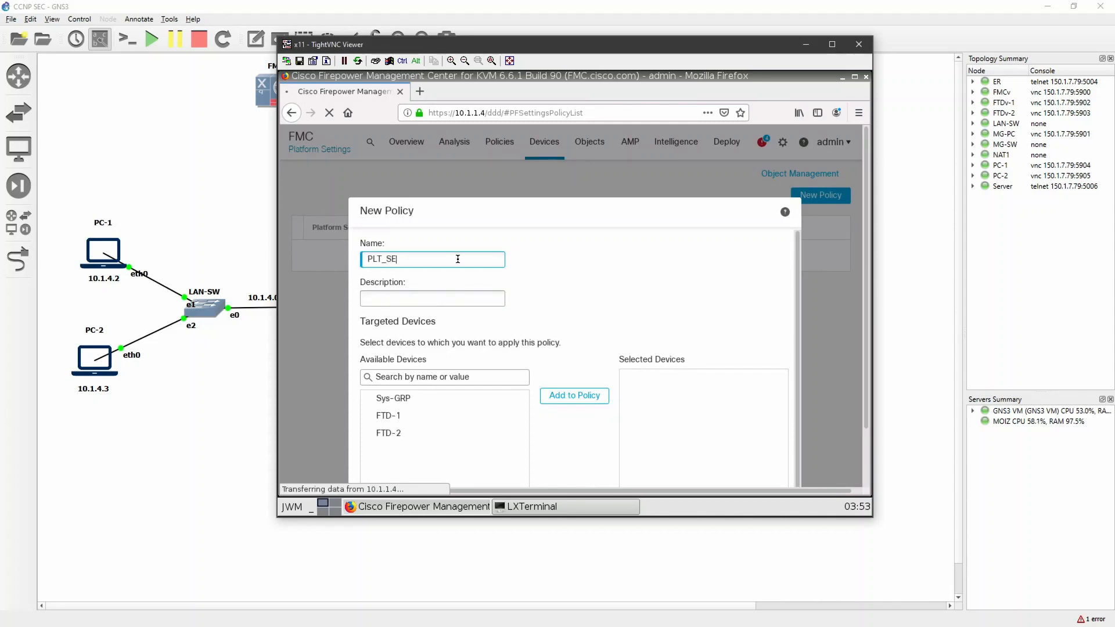
click(425, 431)
click(432, 413)
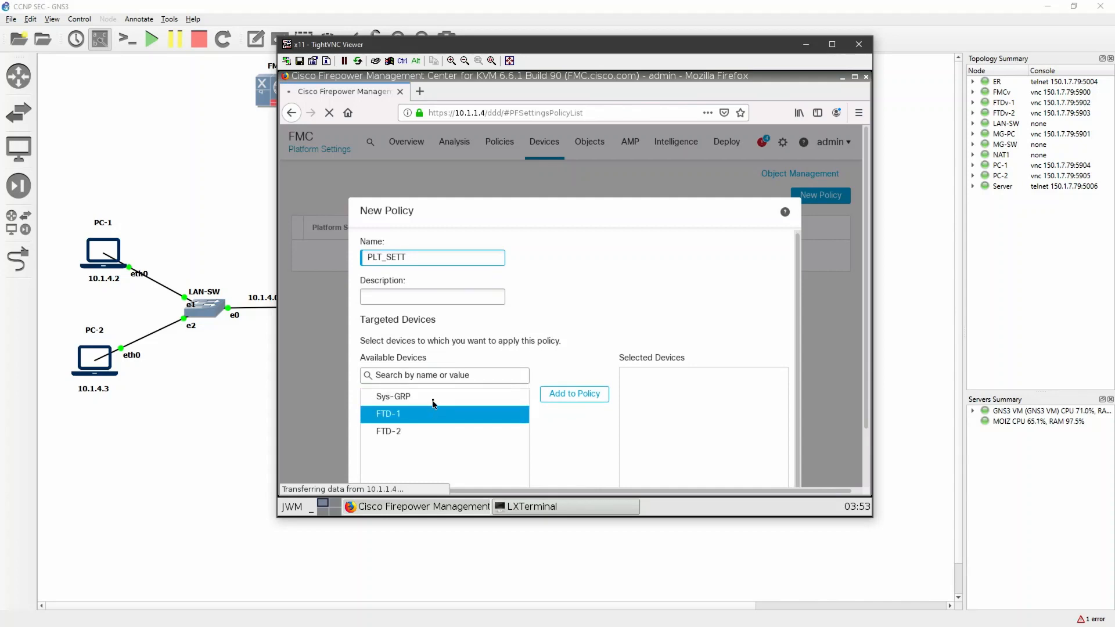
click(432, 400)
click(575, 395)
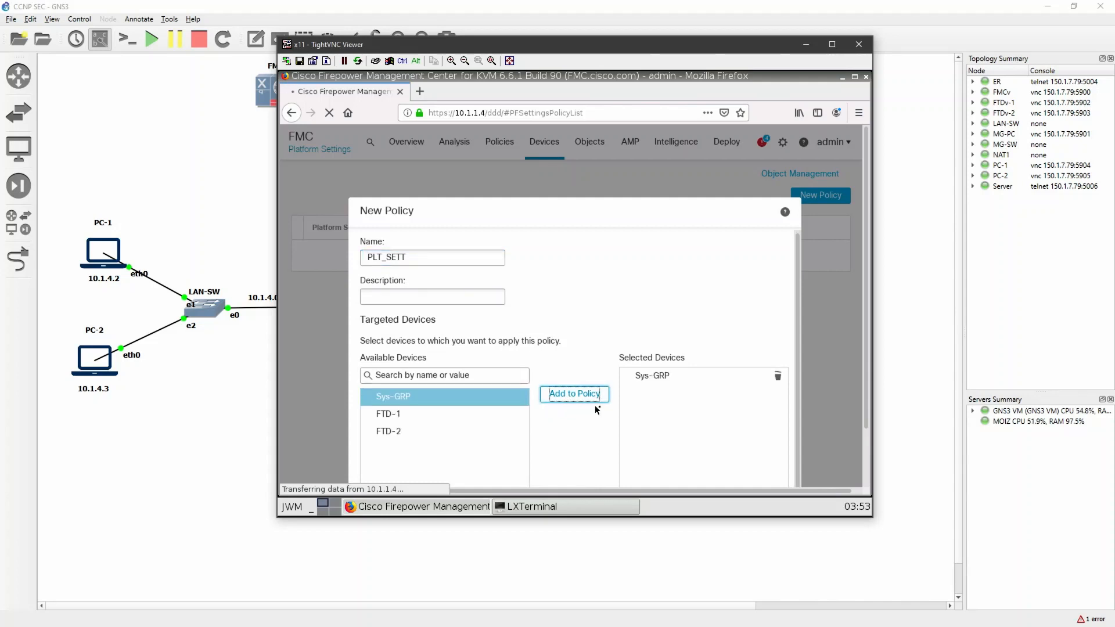
scroll(830, 407, down, 2)
click(769, 470)
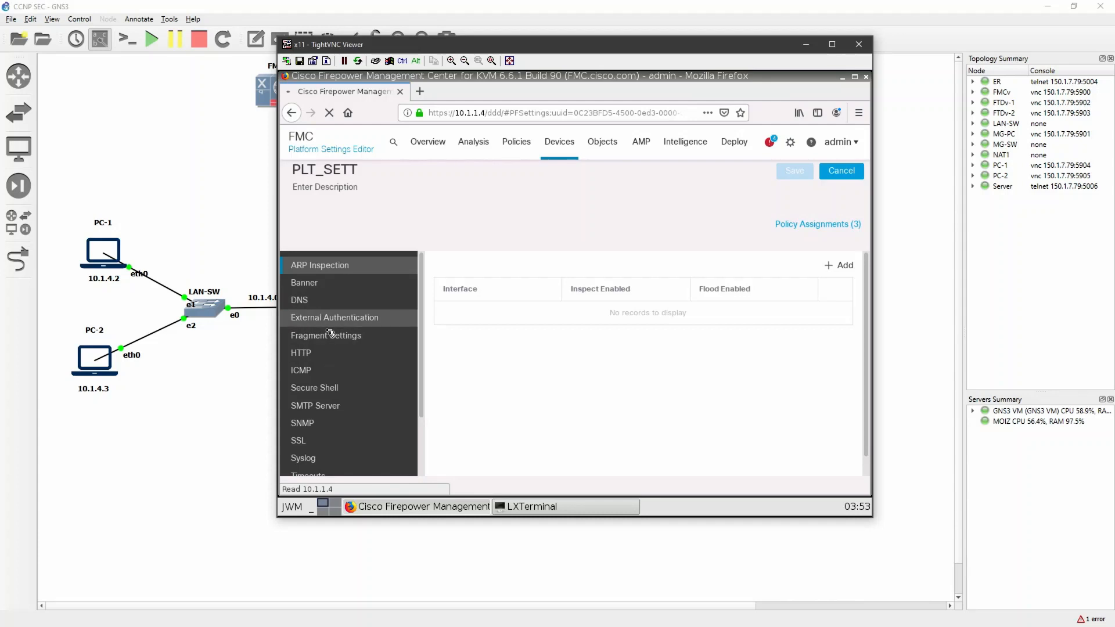
Step: Enable DNS name resolution by device in the DNS settings of the PLT_SETT policy
scroll(337, 386, down, 2)
scroll(325, 354, up, 2)
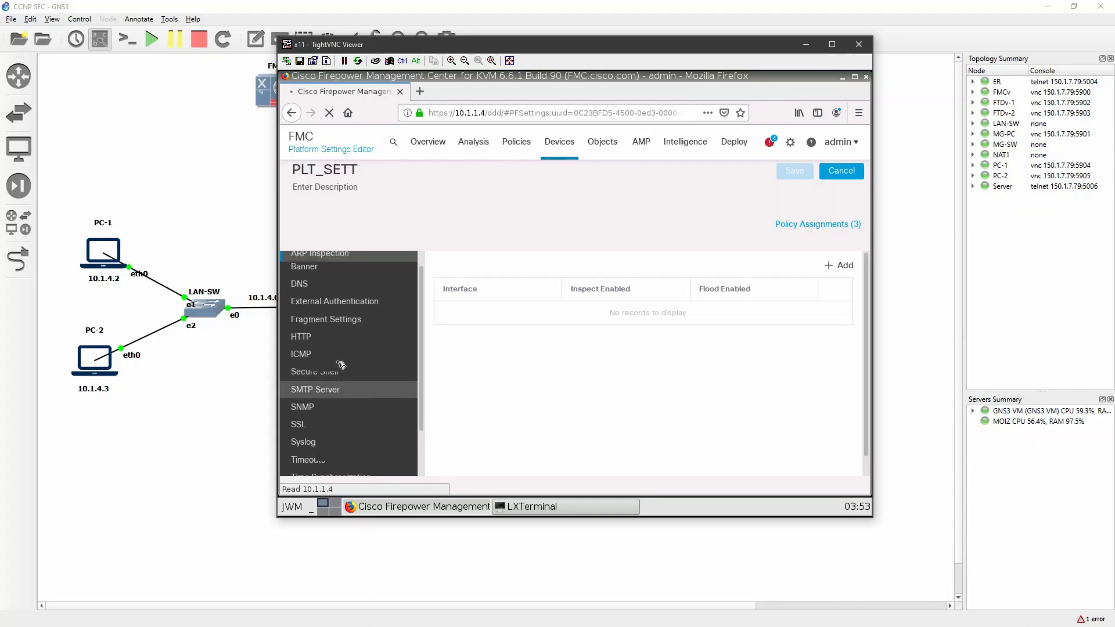
click(326, 301)
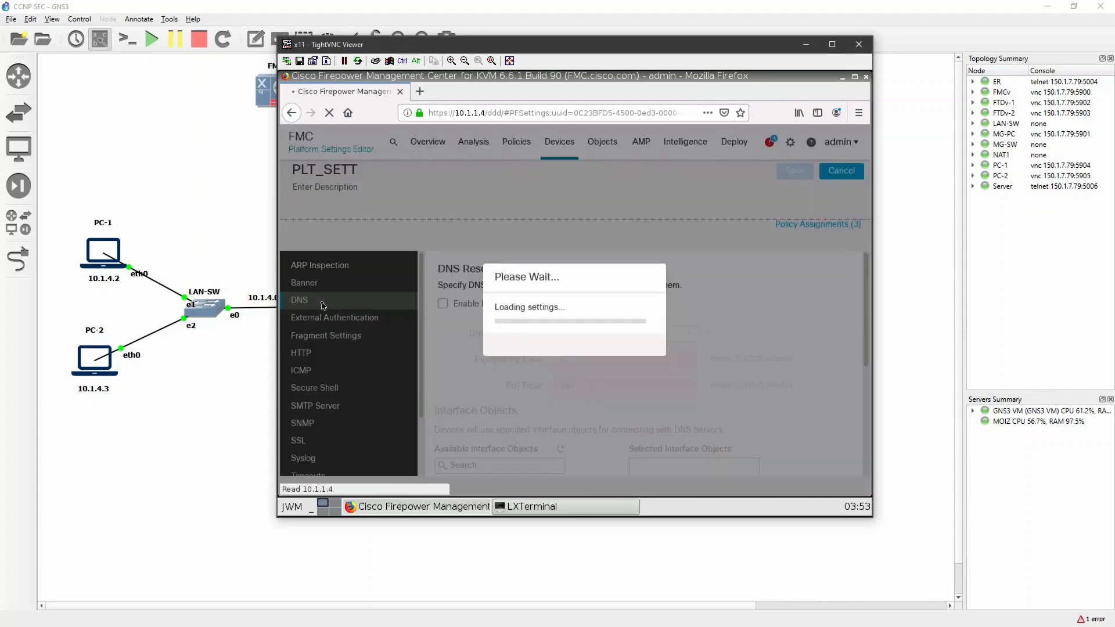
click(444, 305)
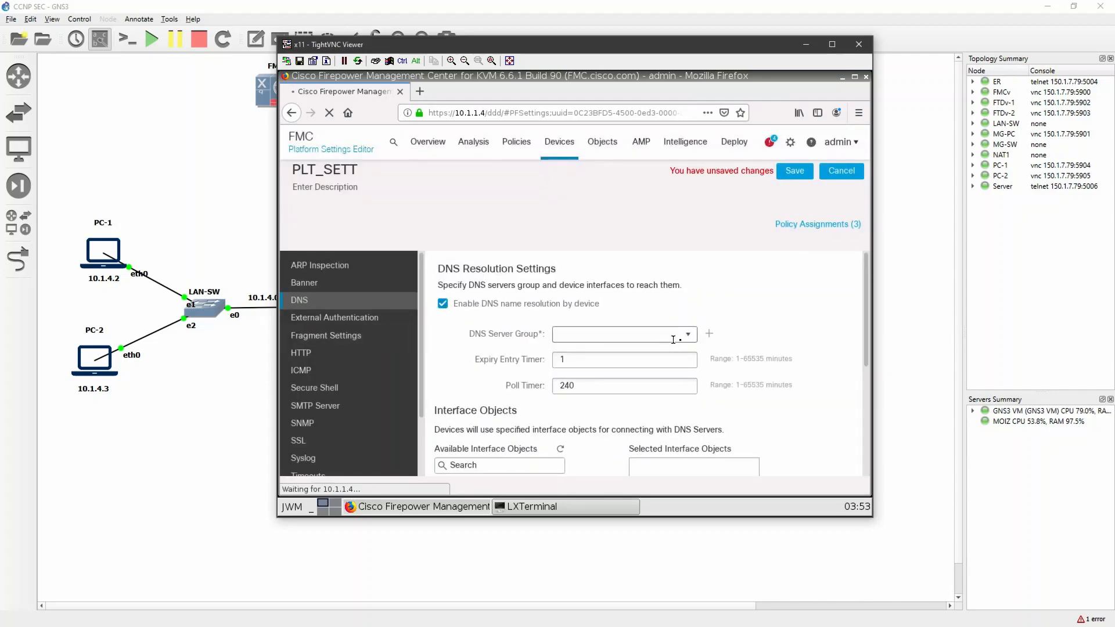
Step: Create a DNS server group named DNS-GRP with server 8.8.8.8 and select it as the policy's DNS server group
click(711, 334)
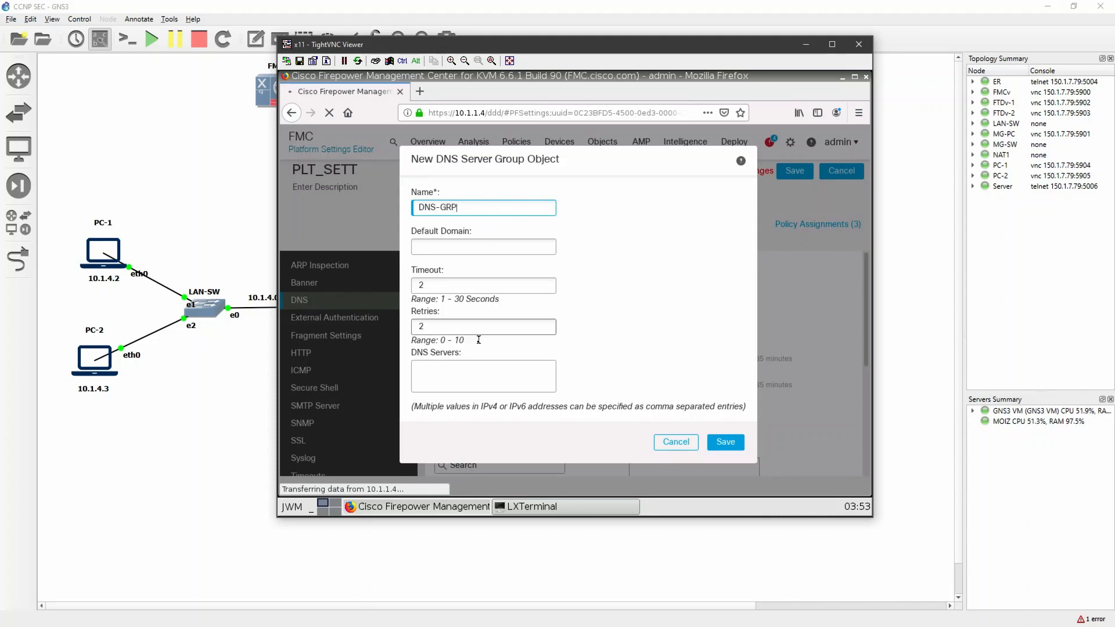
click(463, 366)
text(8.8)
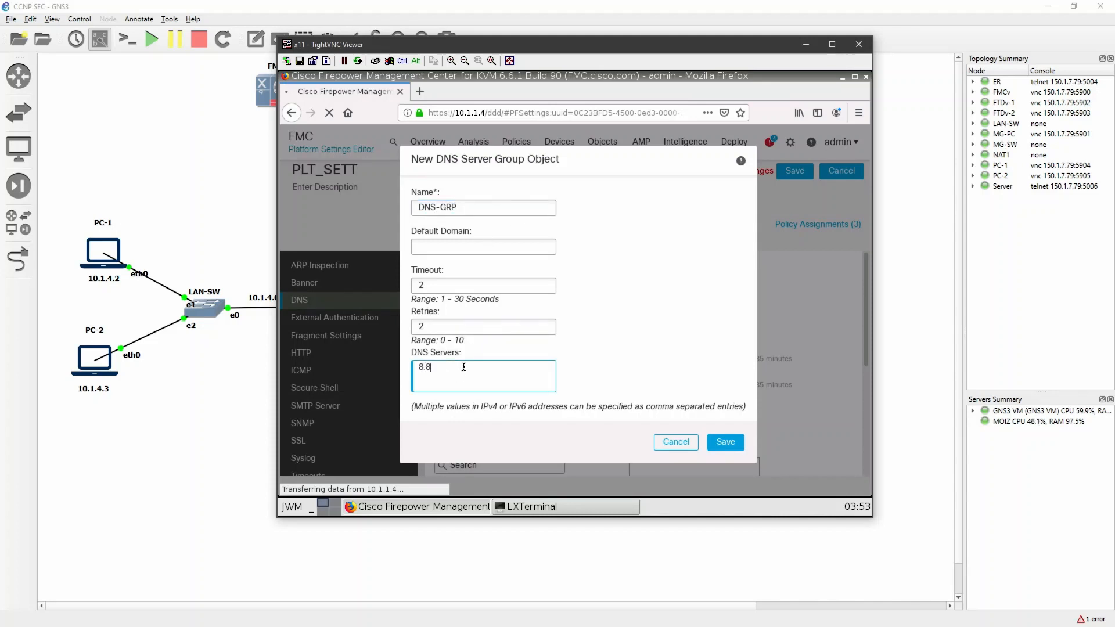
text(.8.8)
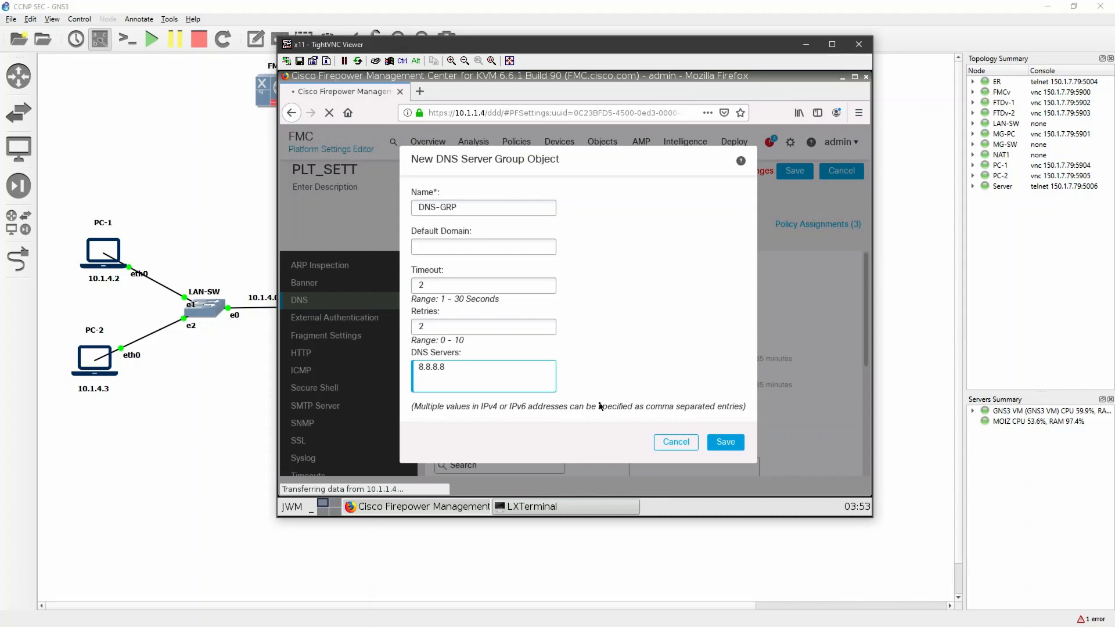
click(730, 444)
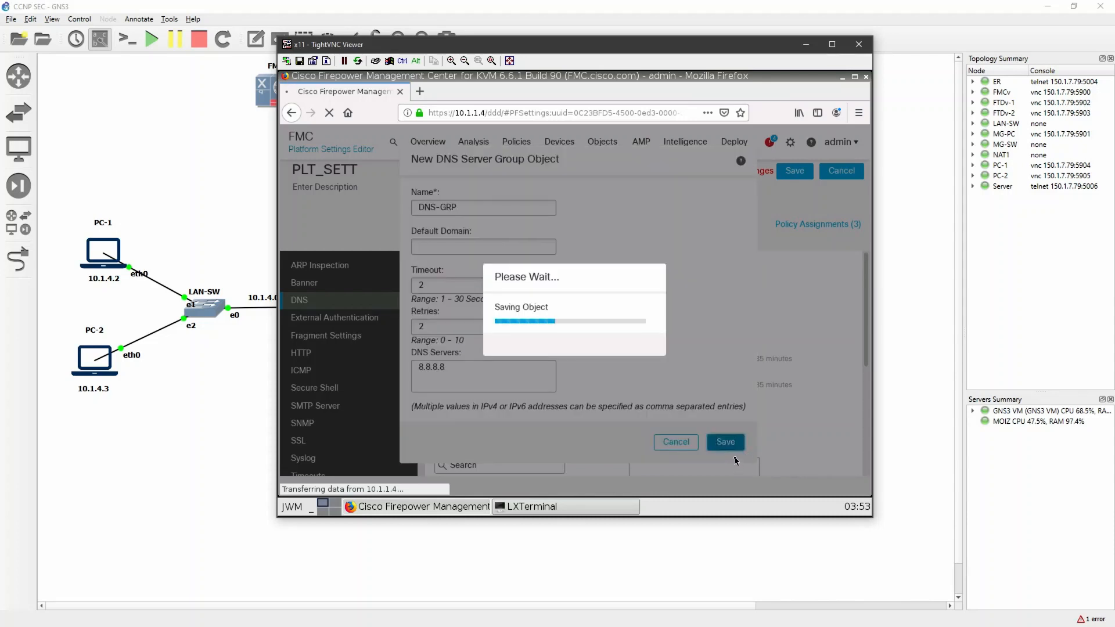
click(691, 339)
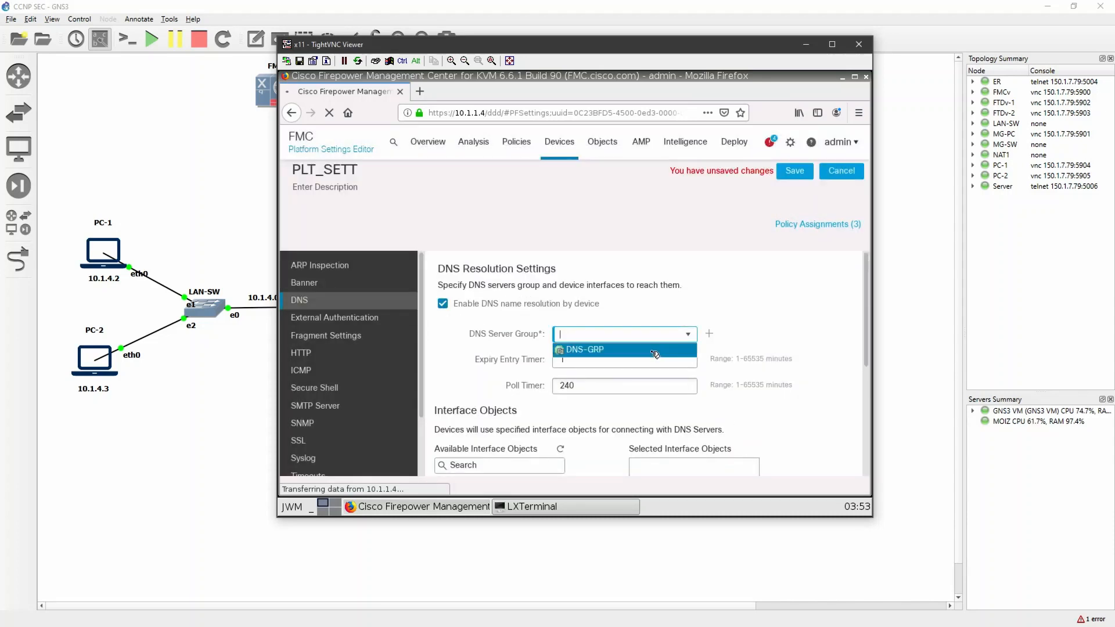
click(655, 352)
Step: Add Inside, Outside and DMZ as interface objects for reaching the DNS servers, and save the platform settings policy
scroll(559, 341, down, 3)
click(496, 357)
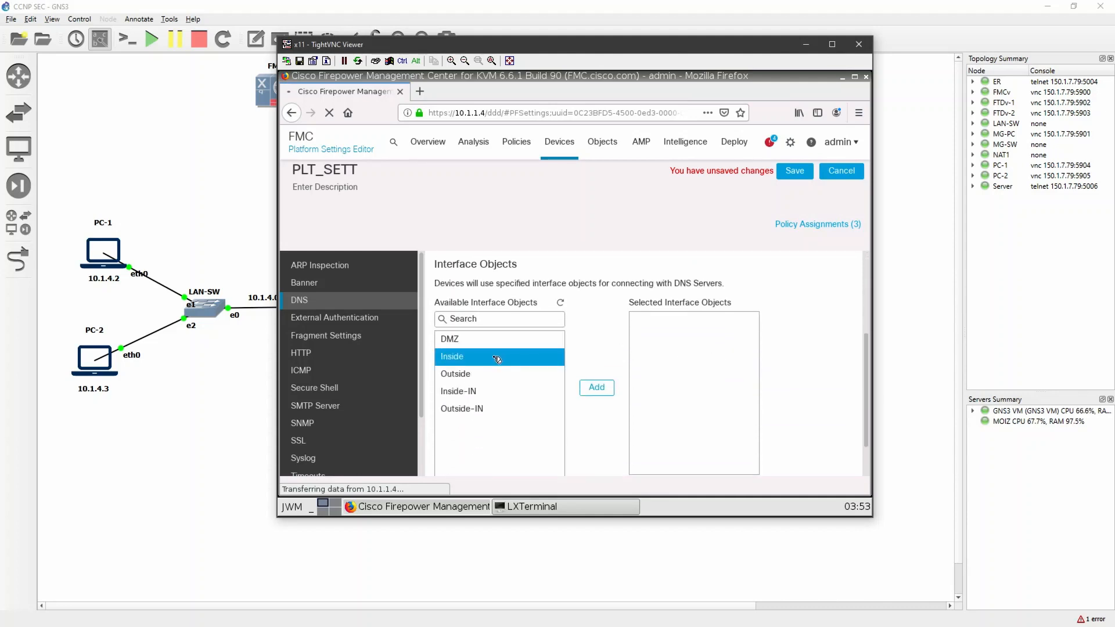
click(598, 388)
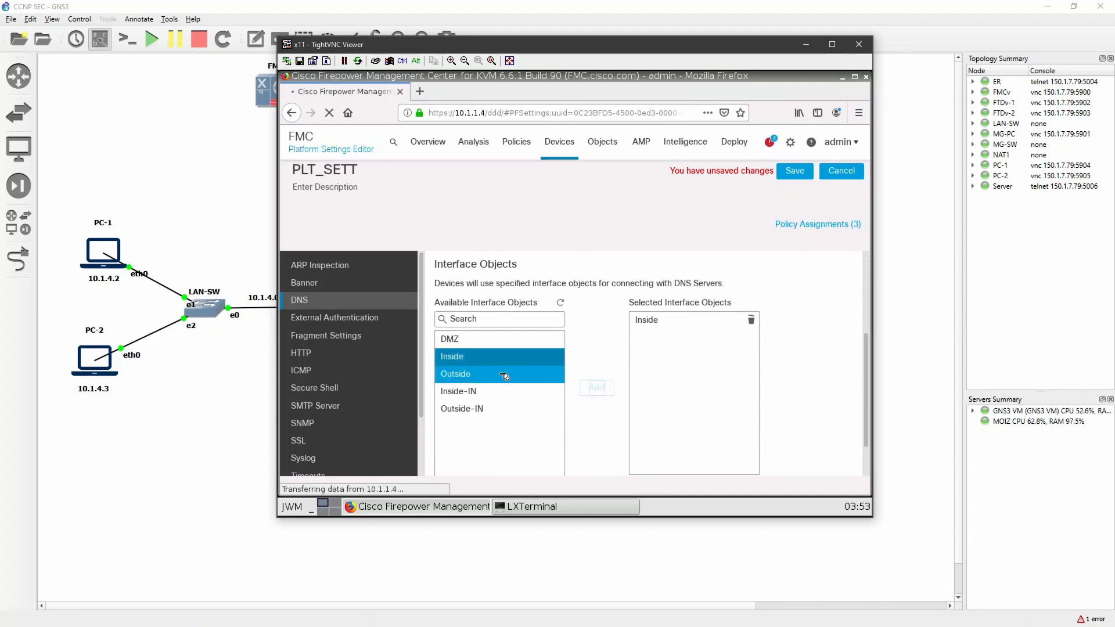
click(505, 374)
click(597, 388)
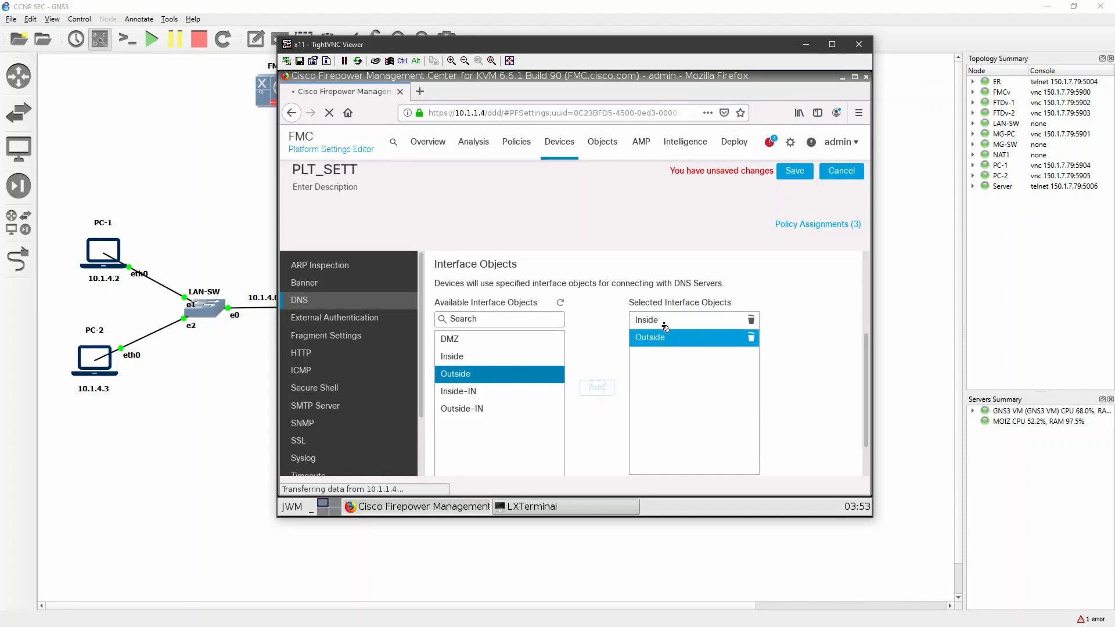
click(503, 340)
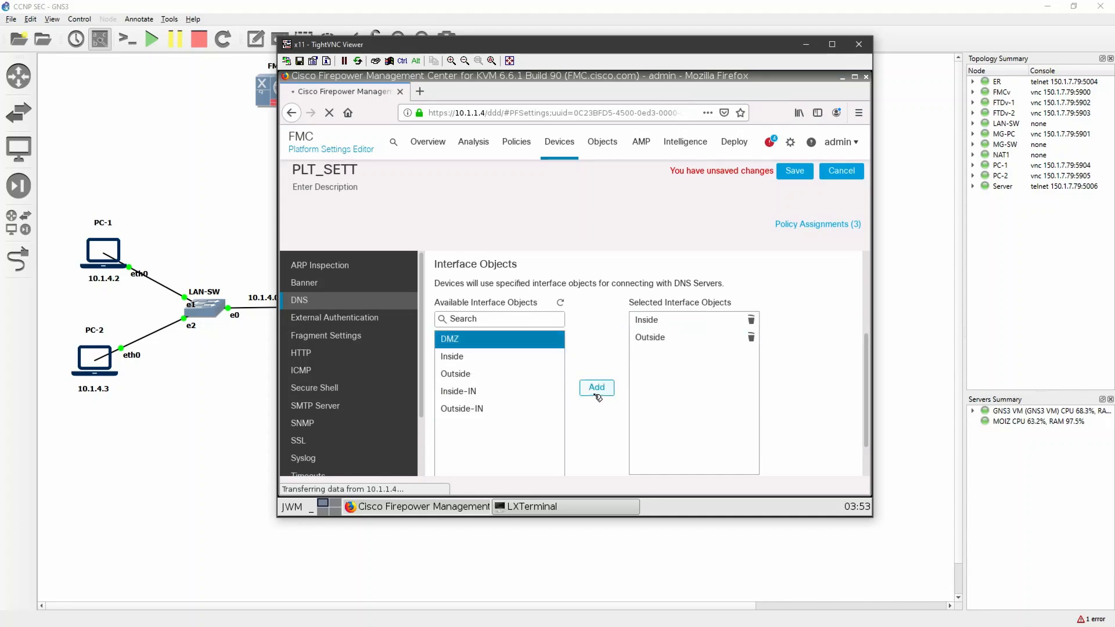
click(597, 387)
click(697, 339)
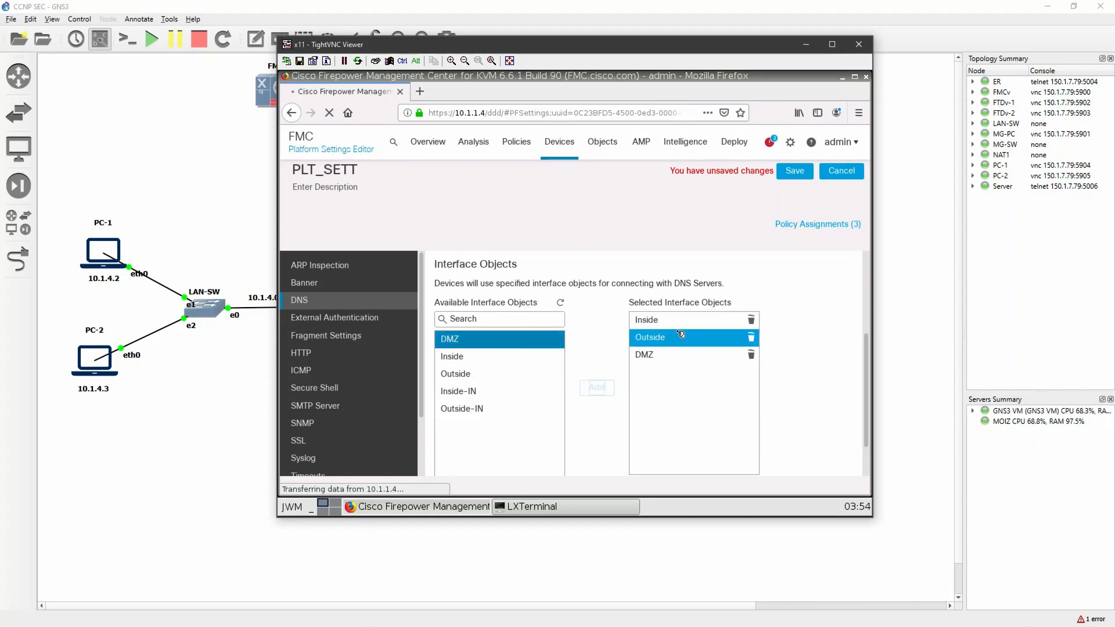
click(795, 172)
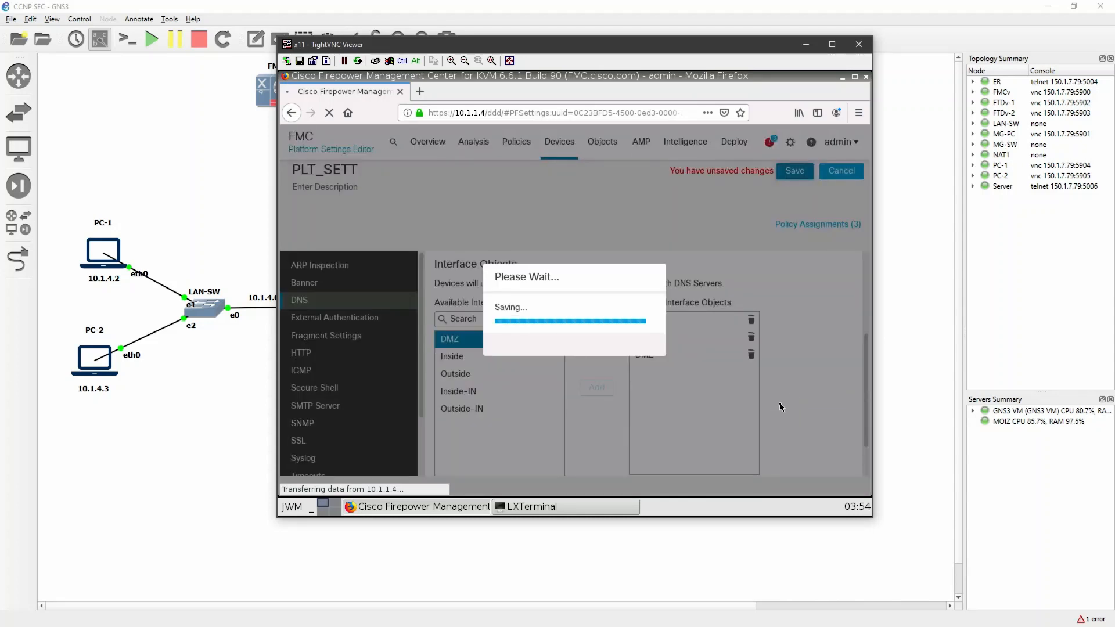
Step: Switch to the GNS3 topology and examine the outside link between FTDv-1 and NAT1
click(897, 386)
drag(760, 288, 486, 197)
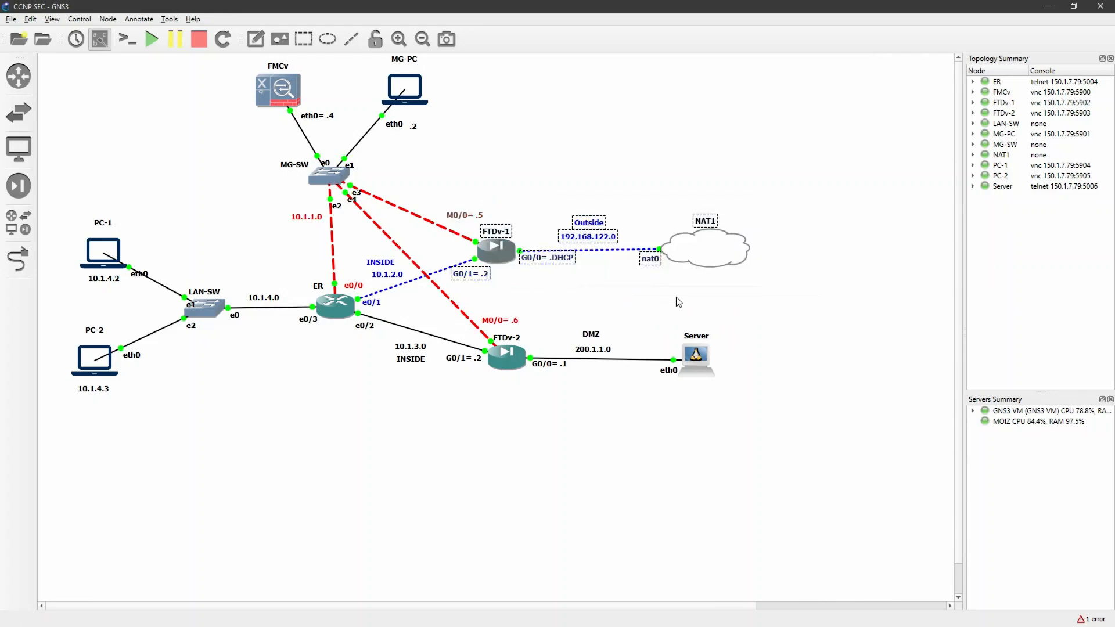
click(678, 302)
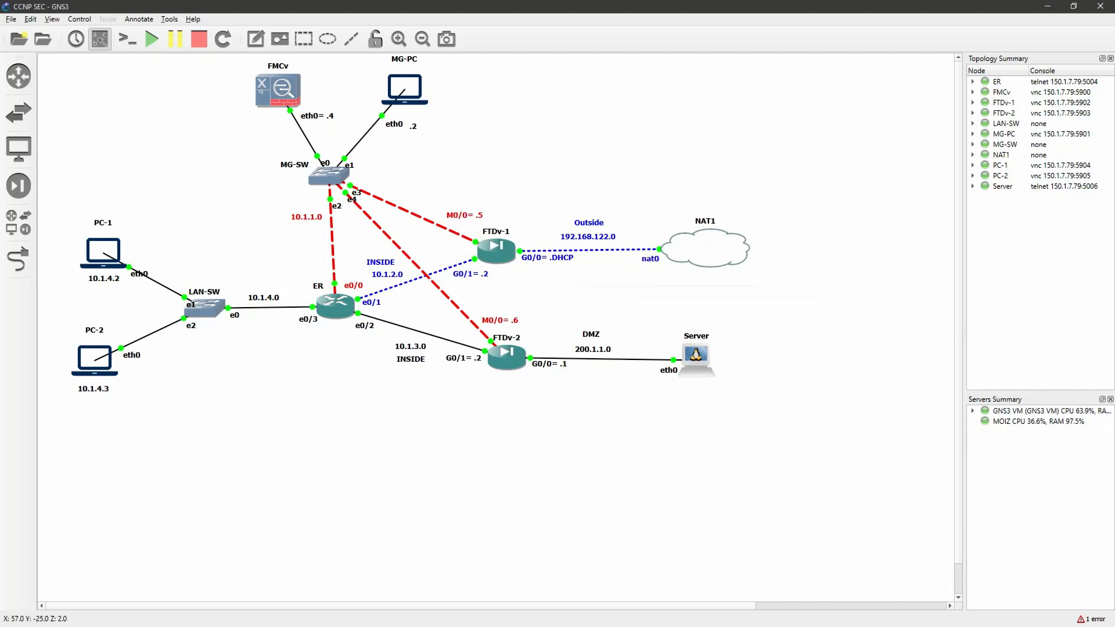
Step: Switch back to the Firepower Management Center and delete the existing NAT policy
key(alt+Tab)
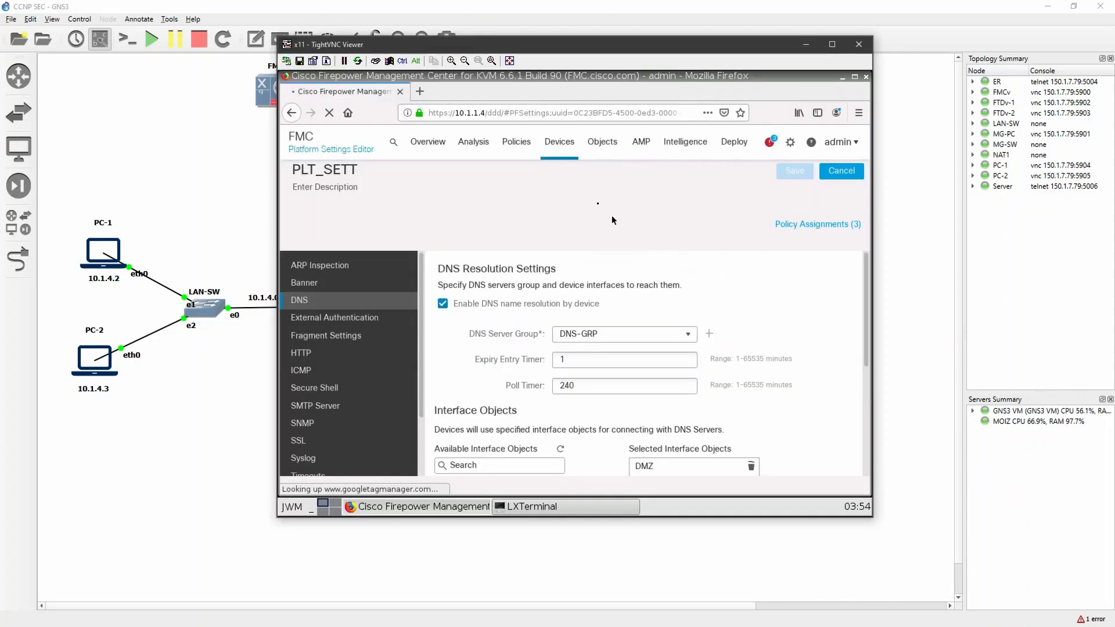
mouse_move(576, 144)
click(571, 197)
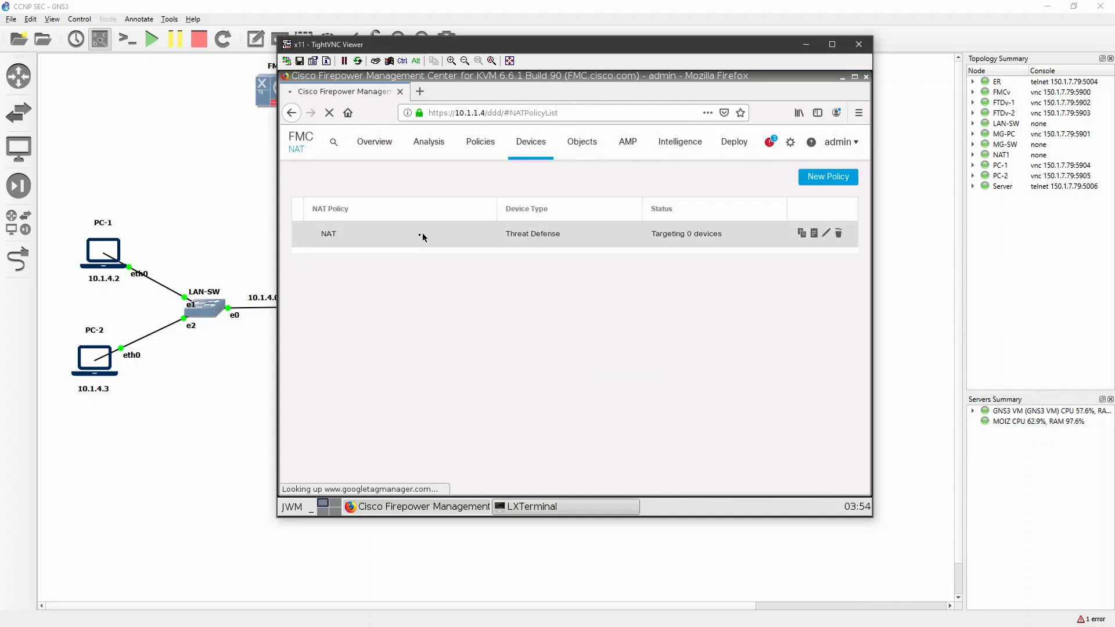
click(839, 234)
click(636, 346)
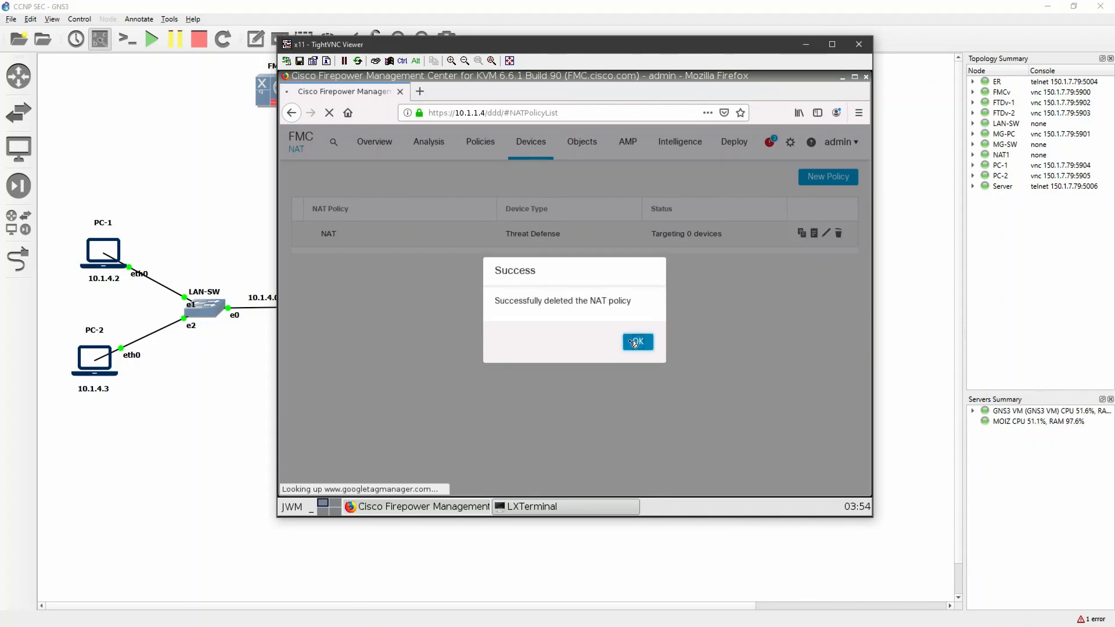
click(635, 342)
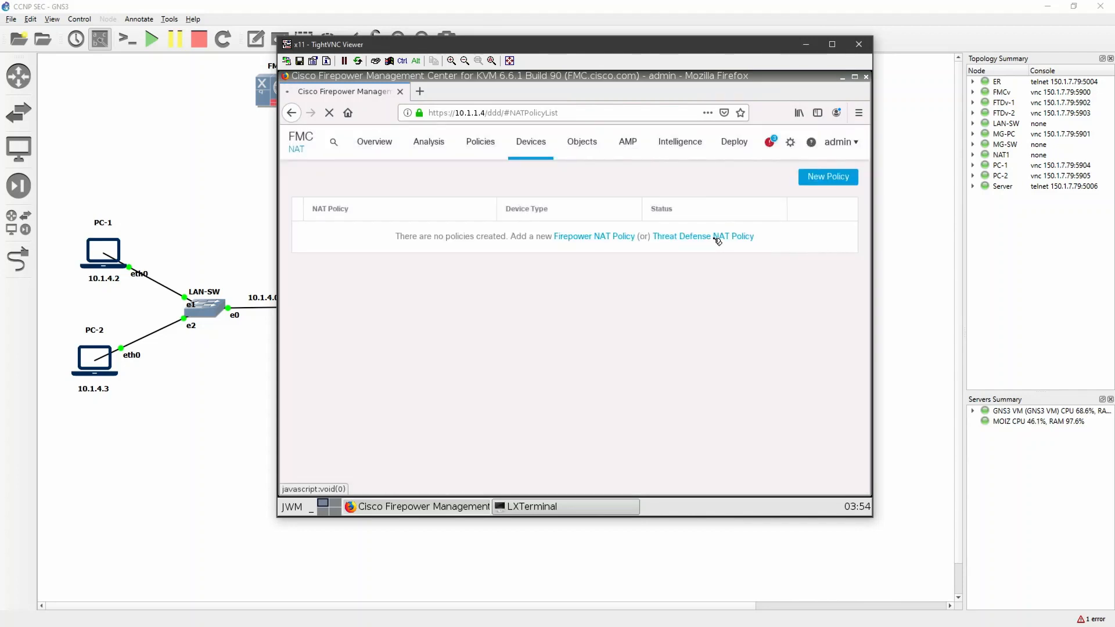
Step: Create a Threat Defense NAT policy named NAT-FTD-1 and assign it to device FTD-1
click(733, 240)
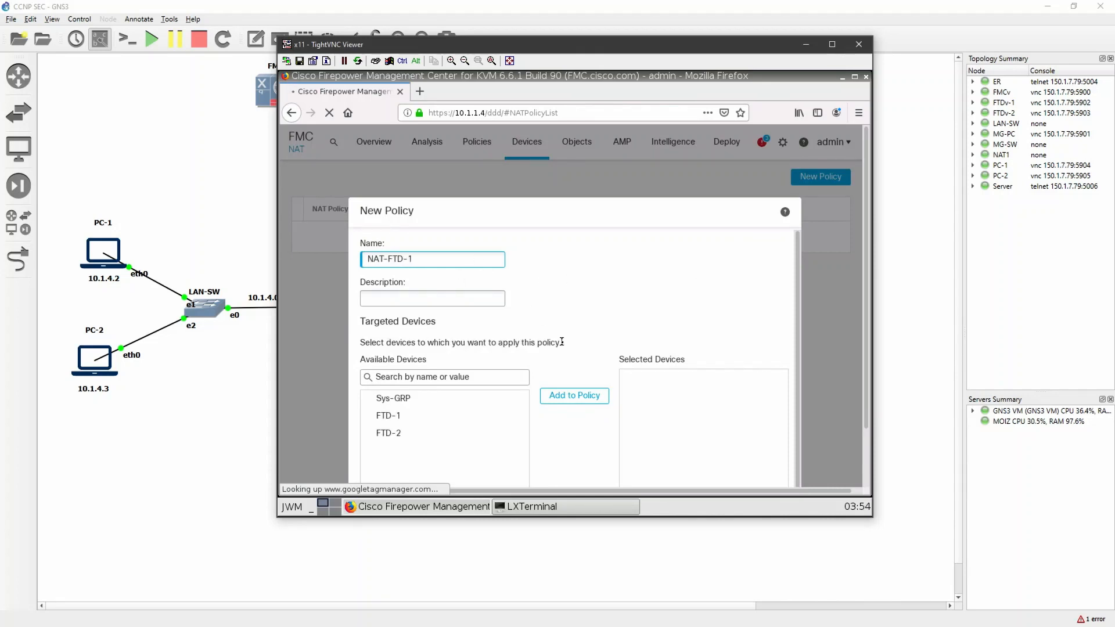
click(397, 417)
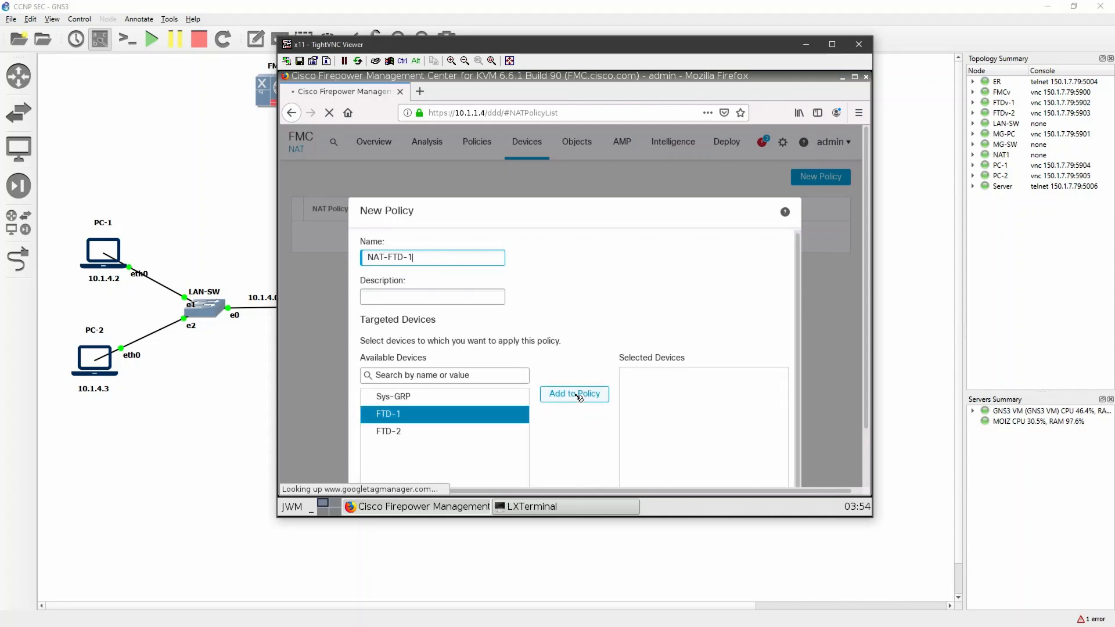
click(585, 394)
click(771, 467)
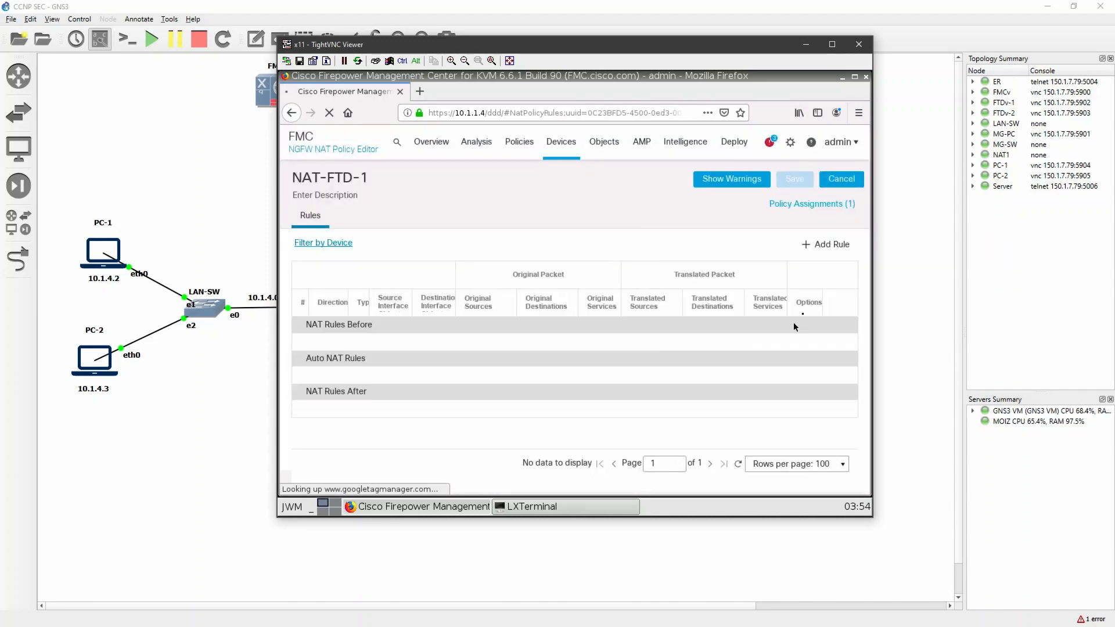
Step: Start a new NAT rule with Inside as source interface object and Outside as destination interface object
click(838, 246)
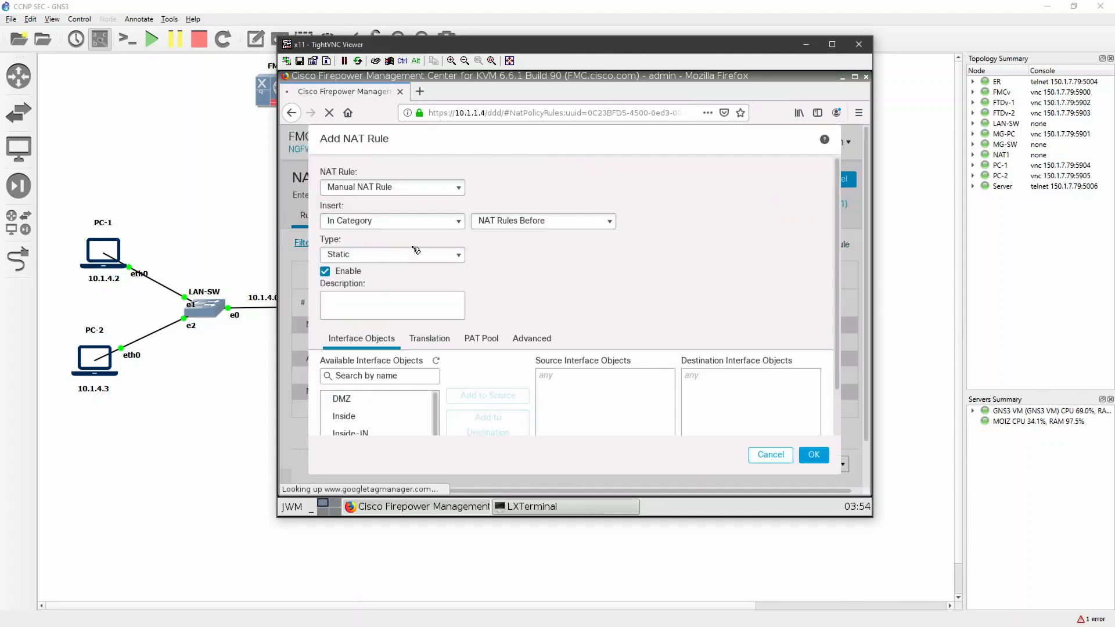
scroll(535, 283, down, 1)
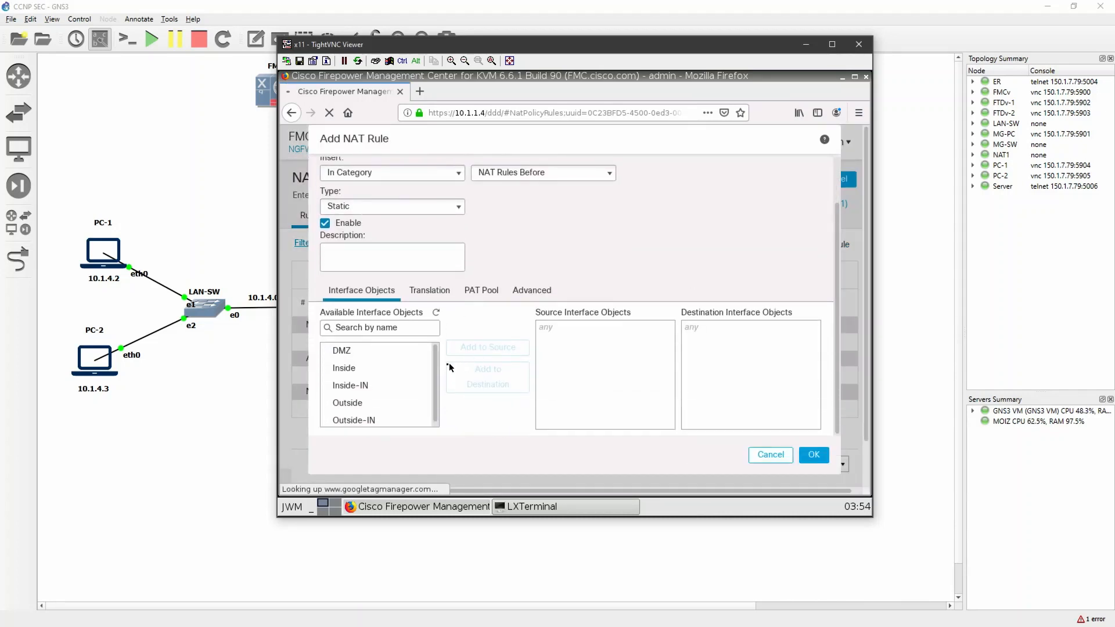
click(389, 369)
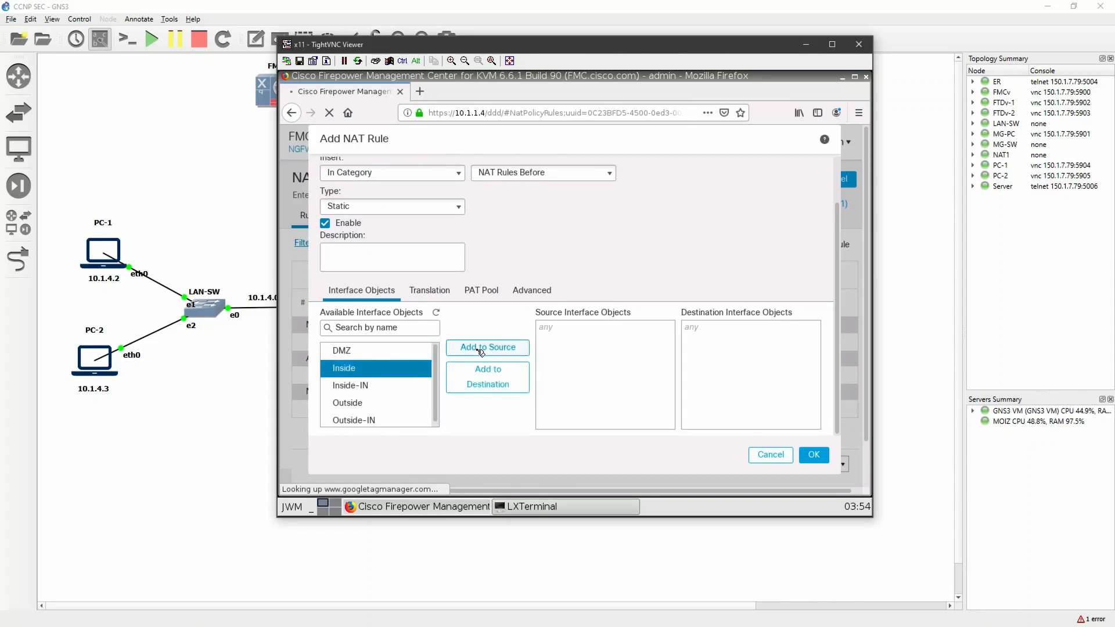
click(523, 346)
click(359, 403)
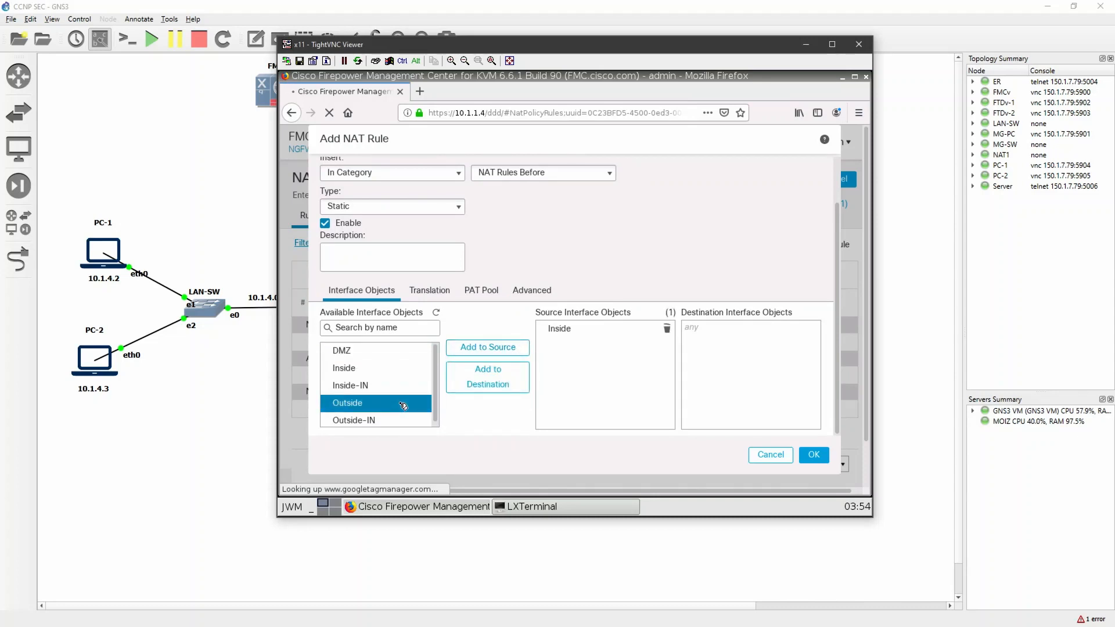
click(511, 384)
Step: Set the NAT rule's original source to any-ipv4 and its translated source to Destination Interface IP, and save the rule
click(430, 292)
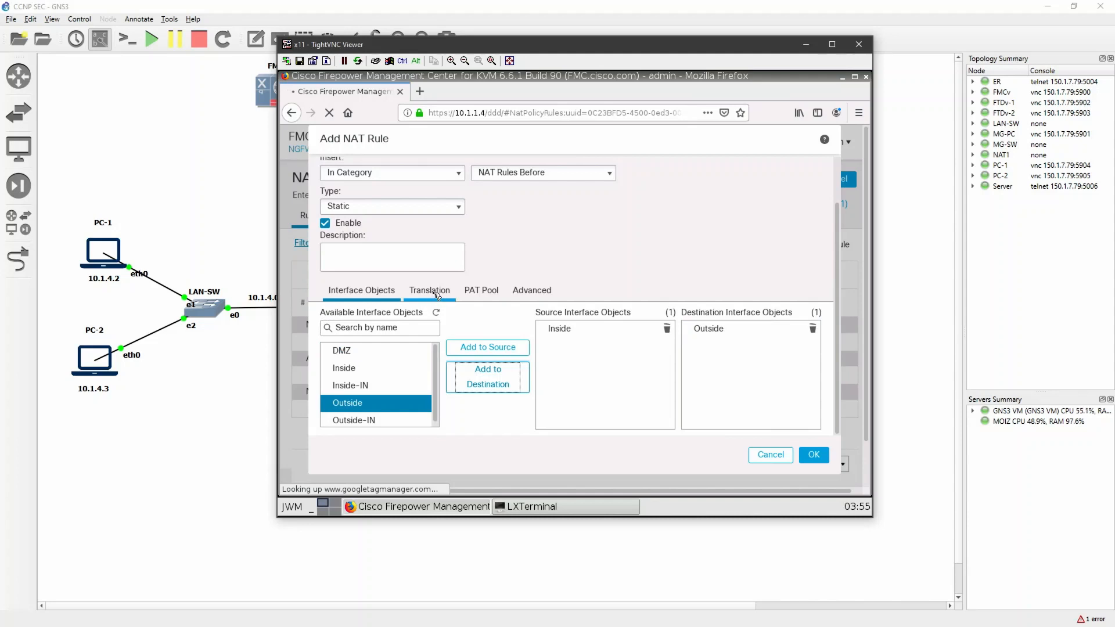
click(459, 355)
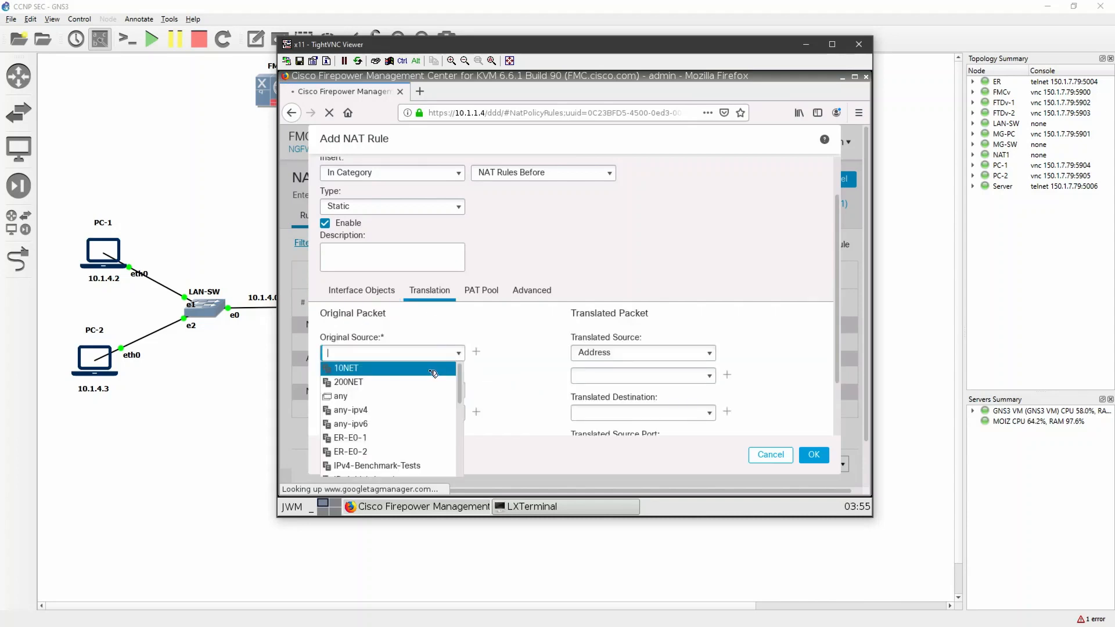
click(399, 410)
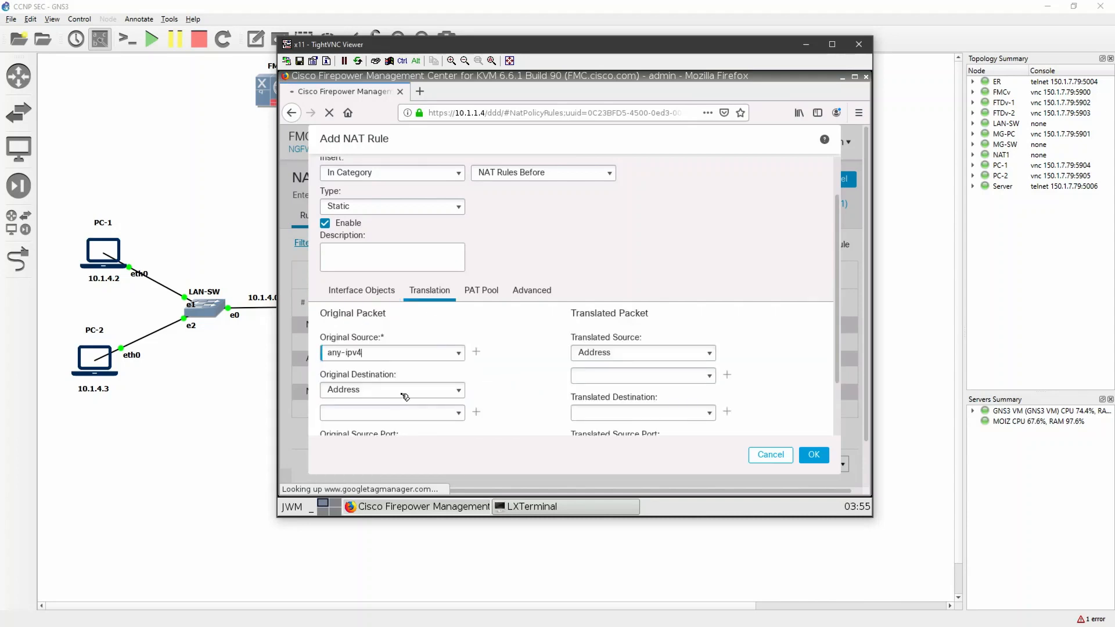
click(696, 359)
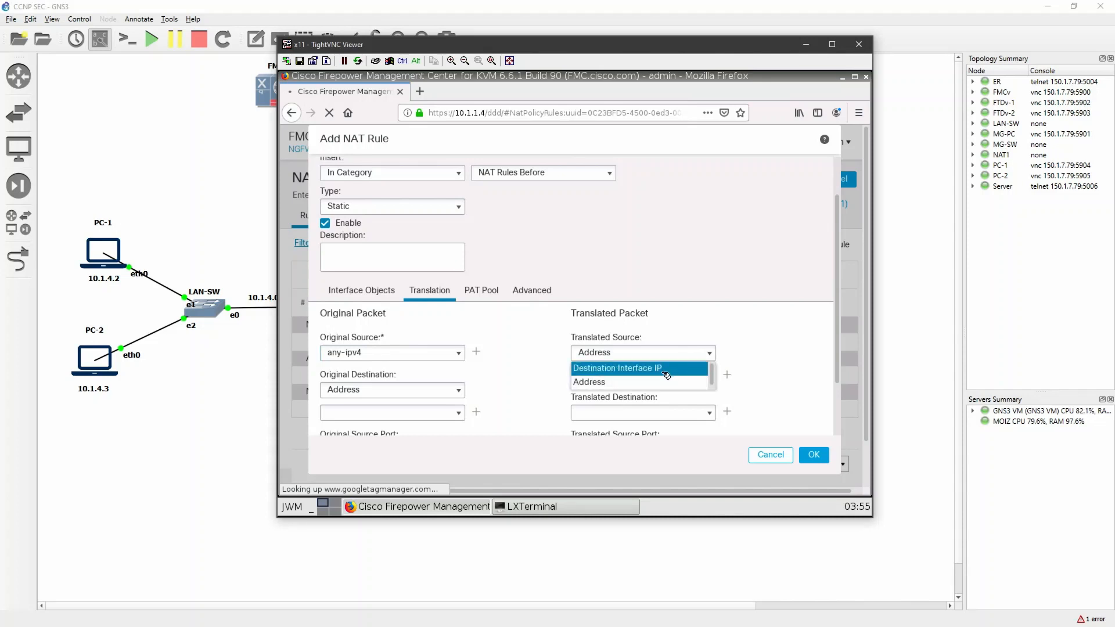
click(648, 363)
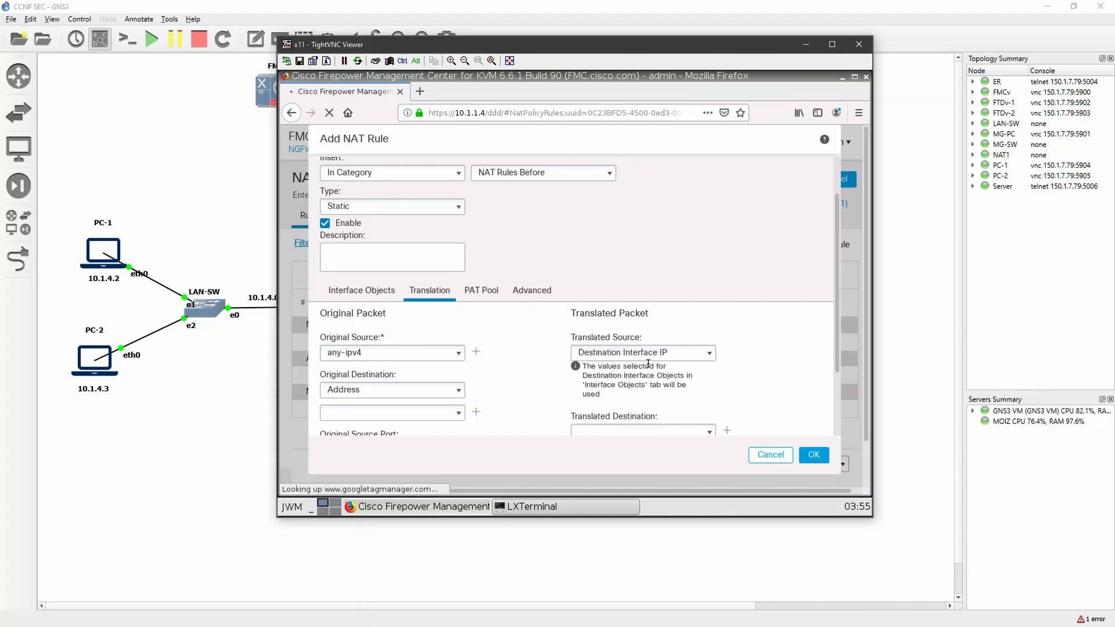
click(815, 456)
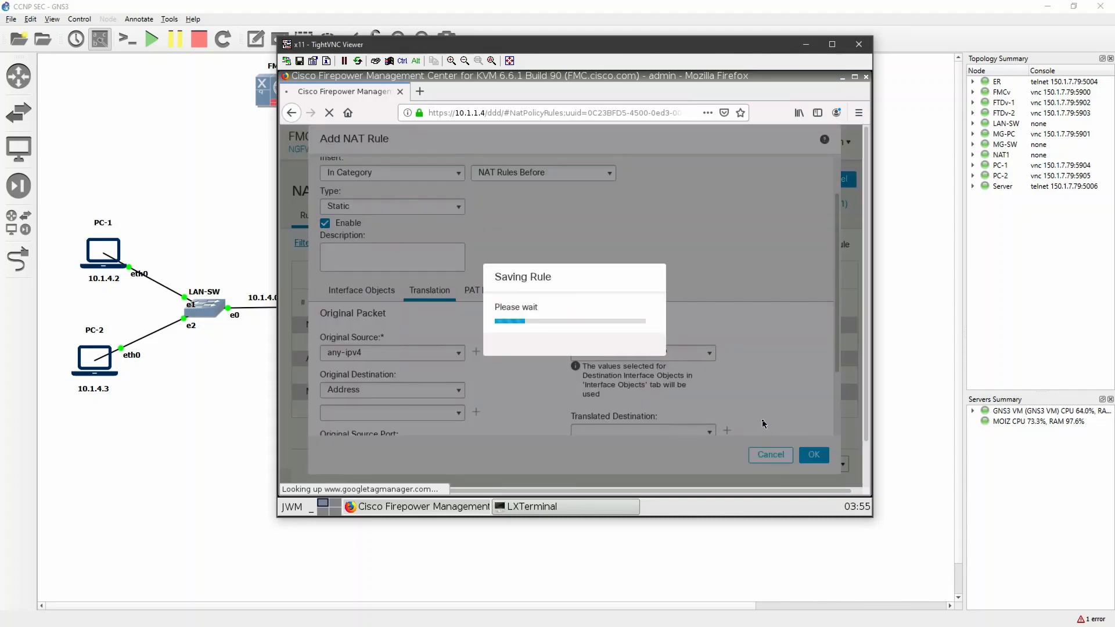
Step: Switch to the GNS3 topology and examine the inside LAN segment and the DMZ segment between FTDv-2 and Server
click(224, 244)
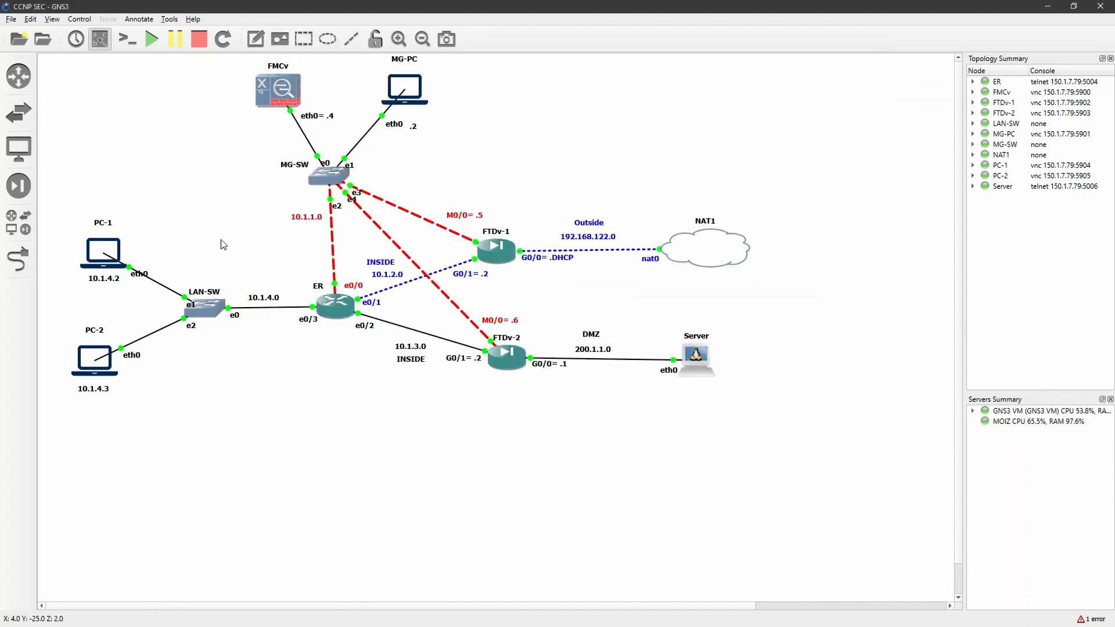
drag(441, 240, 154, 392)
click(501, 411)
drag(471, 290, 760, 455)
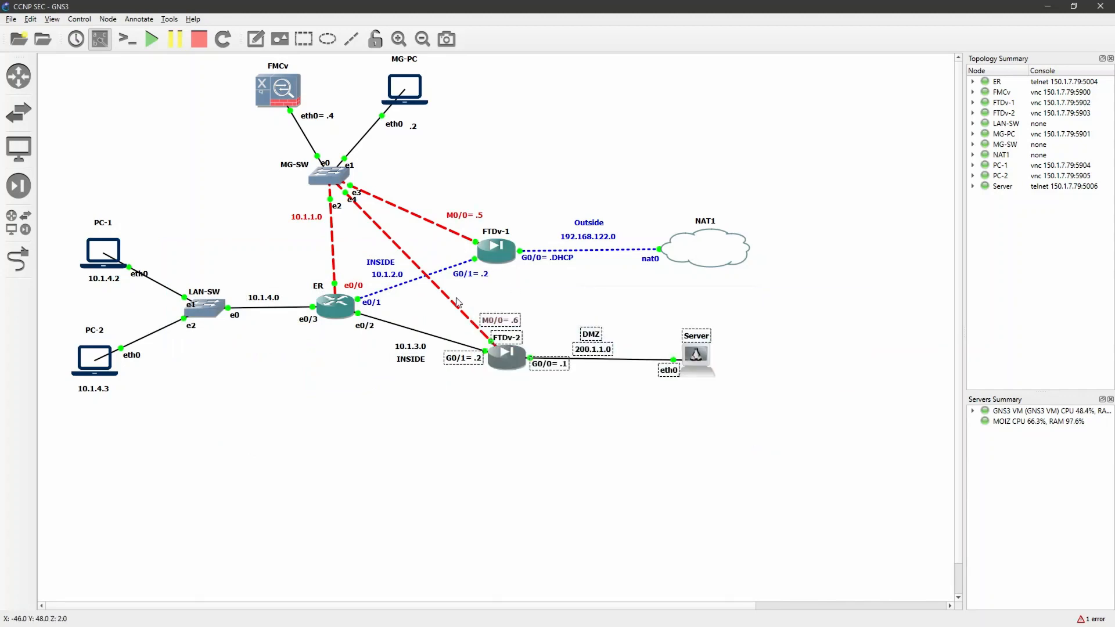
drag(779, 418, 261, 303)
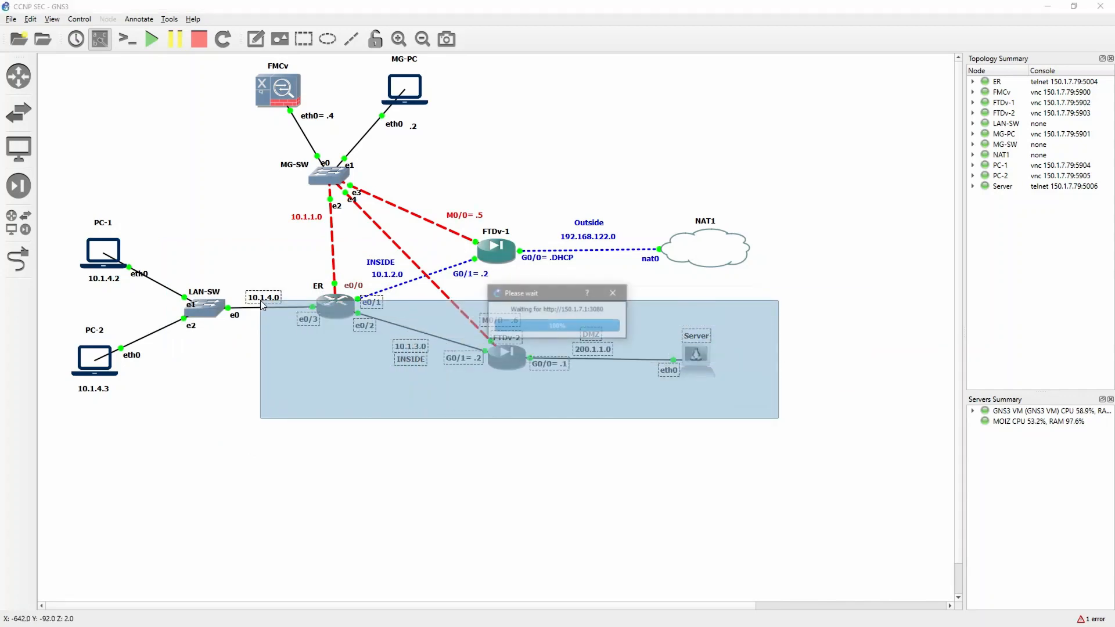
click(480, 465)
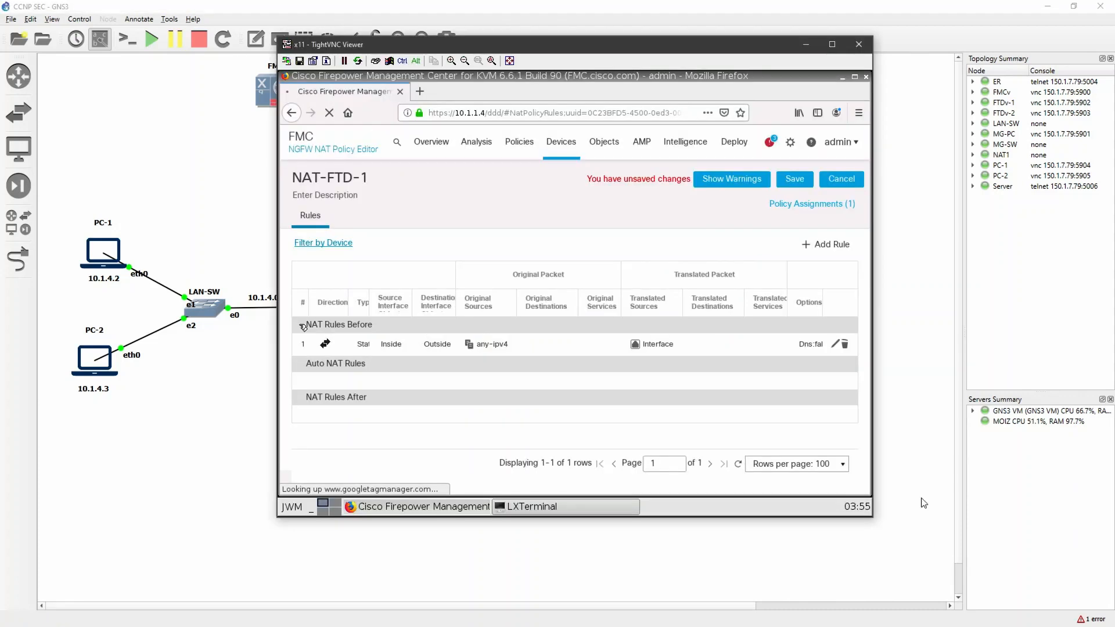
Step: Back in the Firepower Management Center, save the NAT-FTD-1 policy and deploy the pending changes to FTD-1 and FTD-2
click(794, 179)
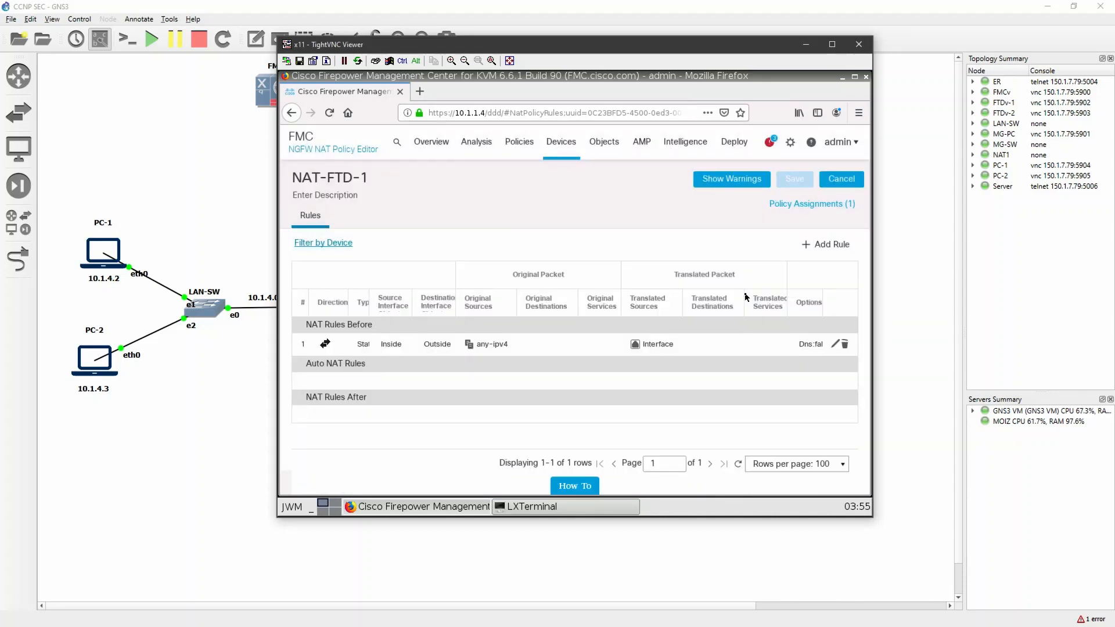
mouse_move(743, 158)
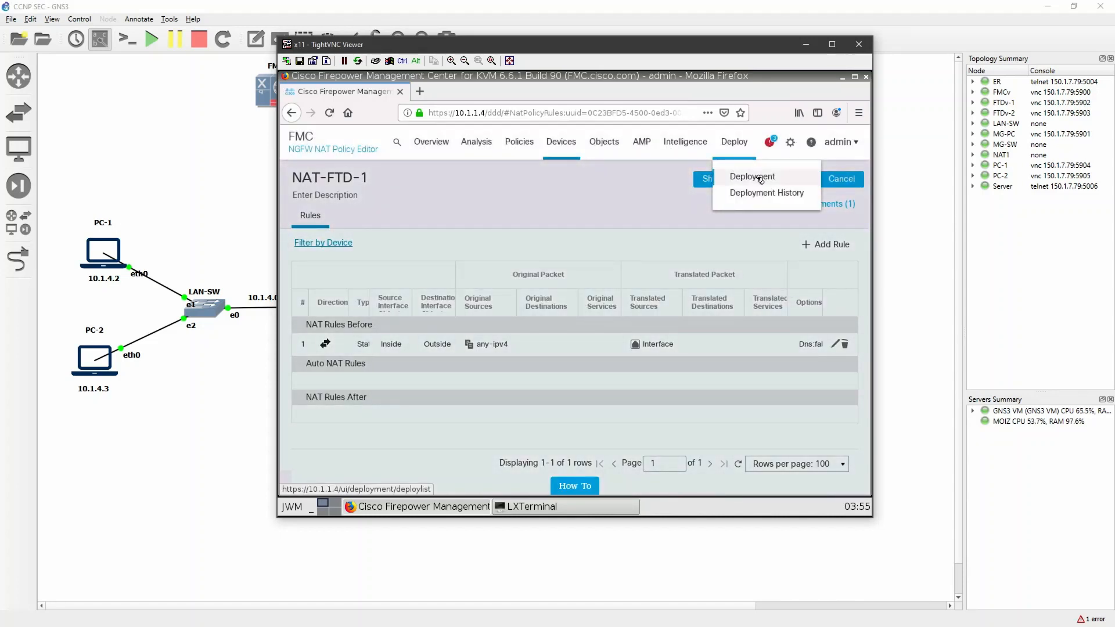
click(755, 177)
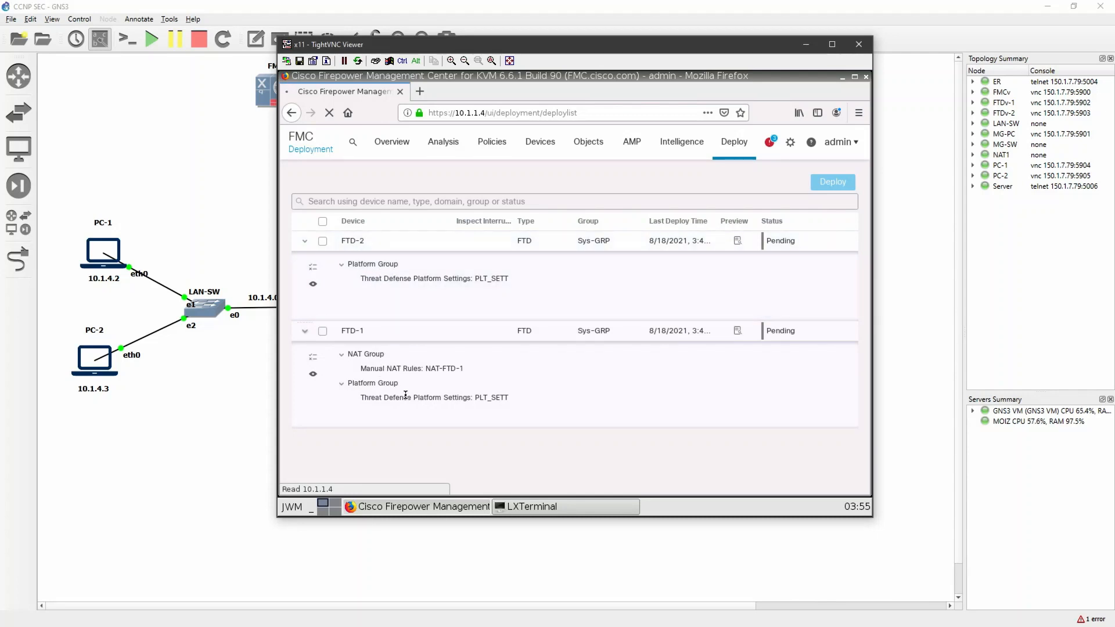
click(322, 330)
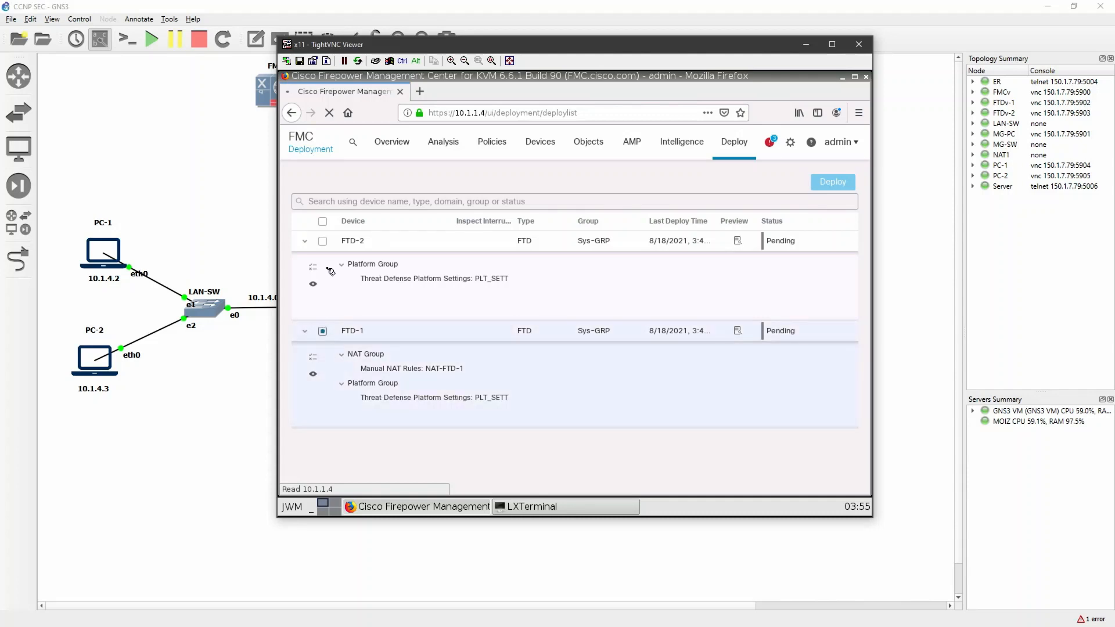
click(322, 240)
click(831, 184)
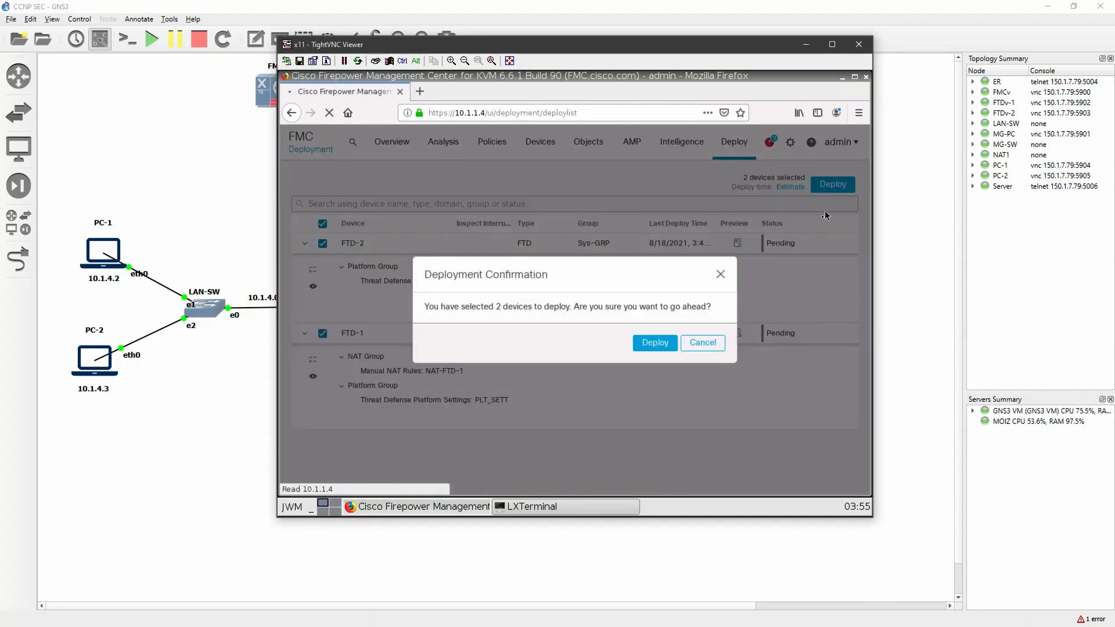
click(662, 345)
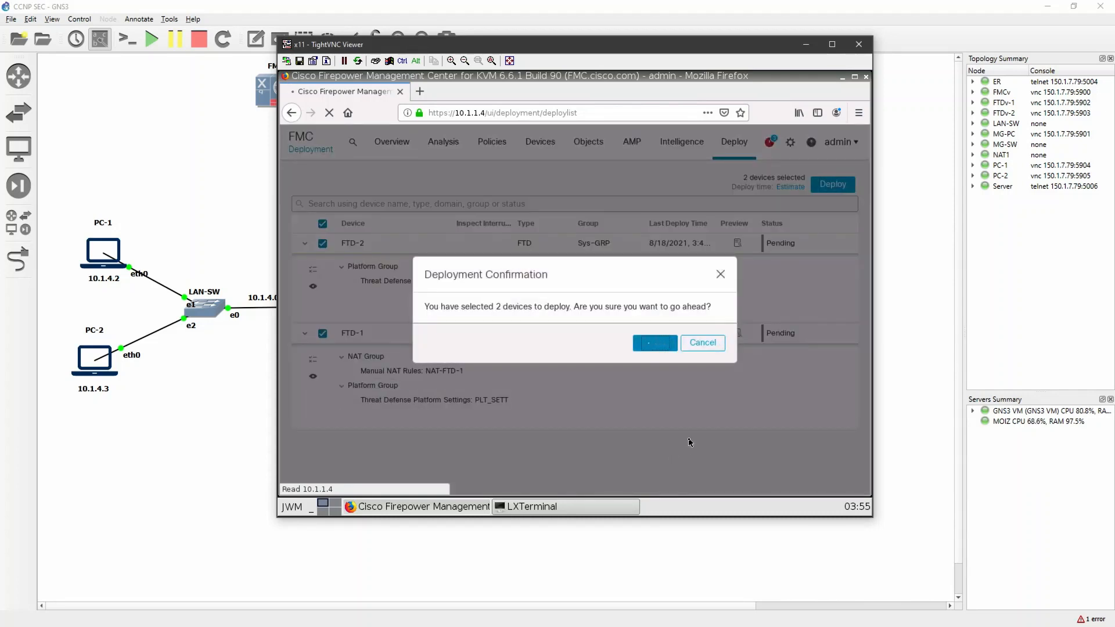